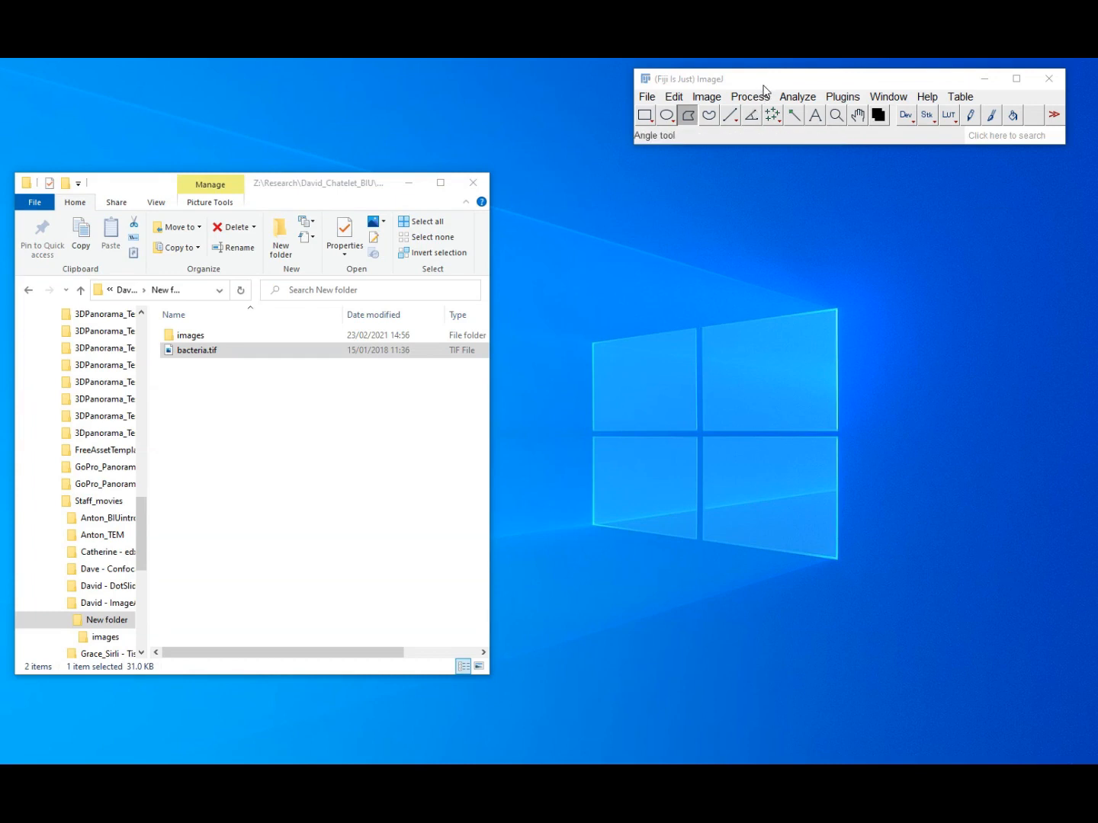
Step: Open bacteria.tif from the file folder in ImageJ
mouse_move(761, 87)
left_mouse_down()
mouse_move(743, 86)
mouse_move(762, 86)
left_mouse_up()
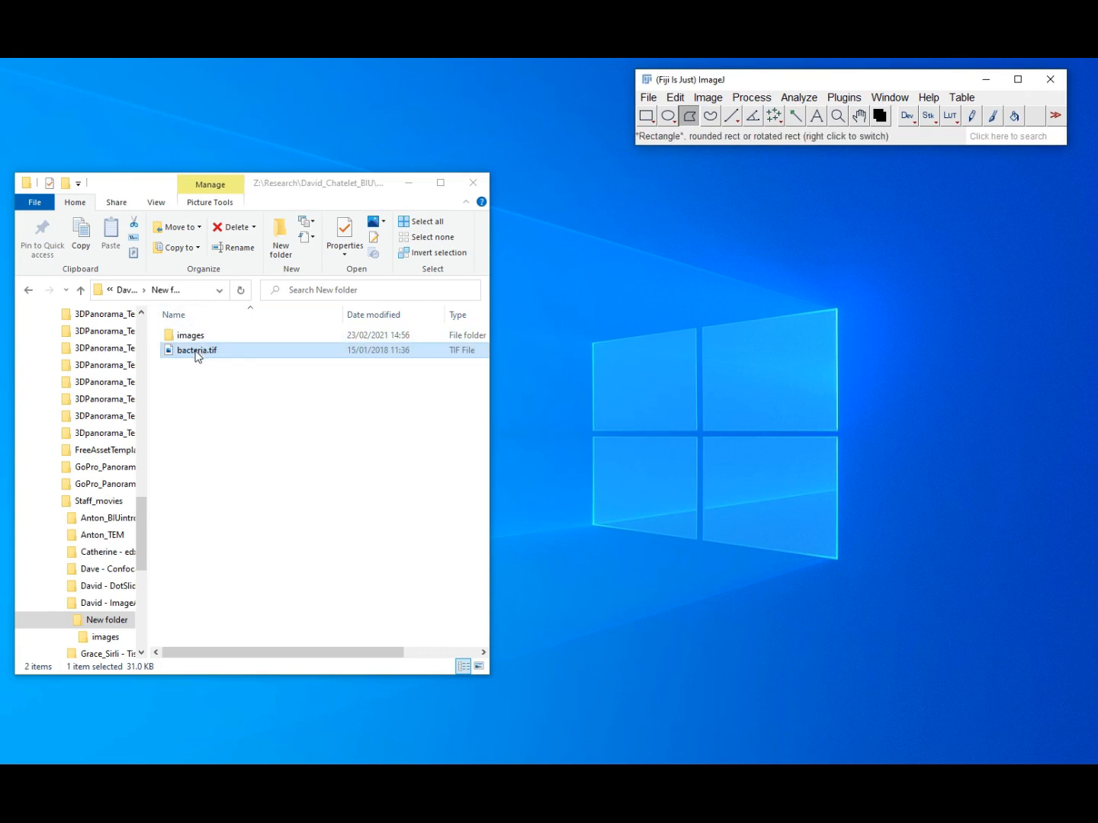
left_click_drag(196, 351, 793, 139)
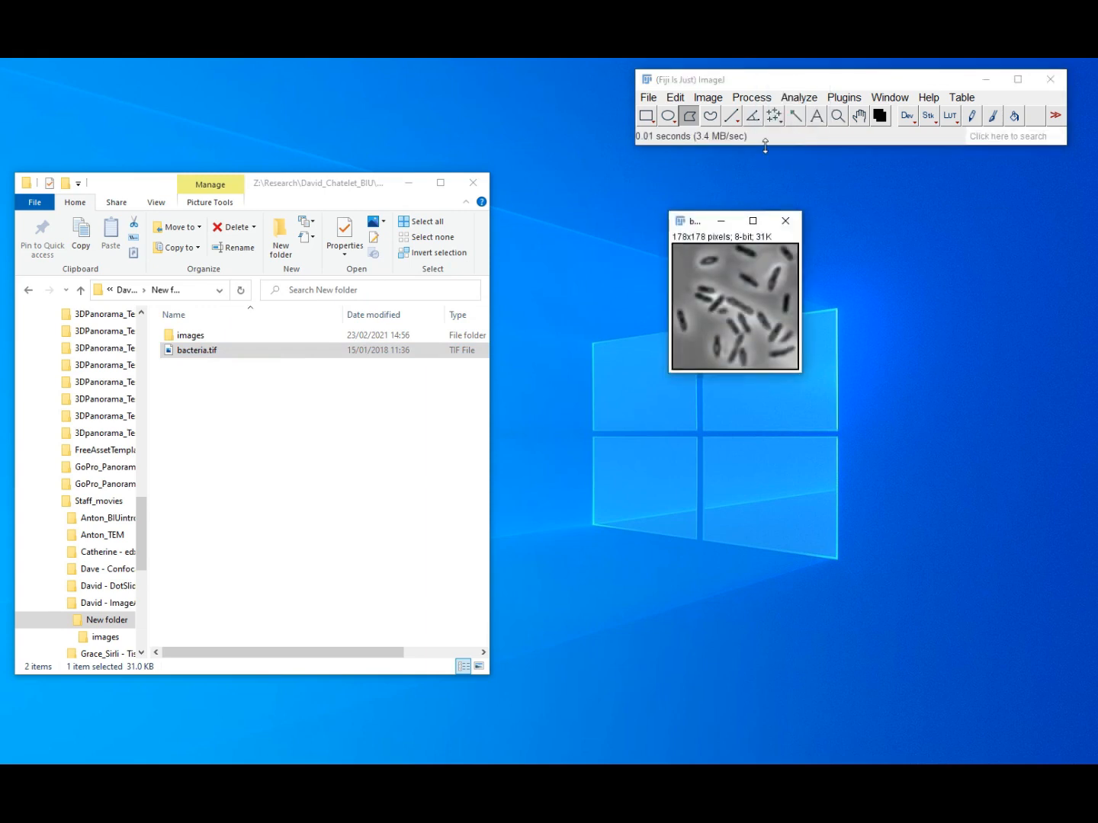
Step: Mark the individual bacteria across the image with the Multi-point tool to count them manually
left_click(773, 115)
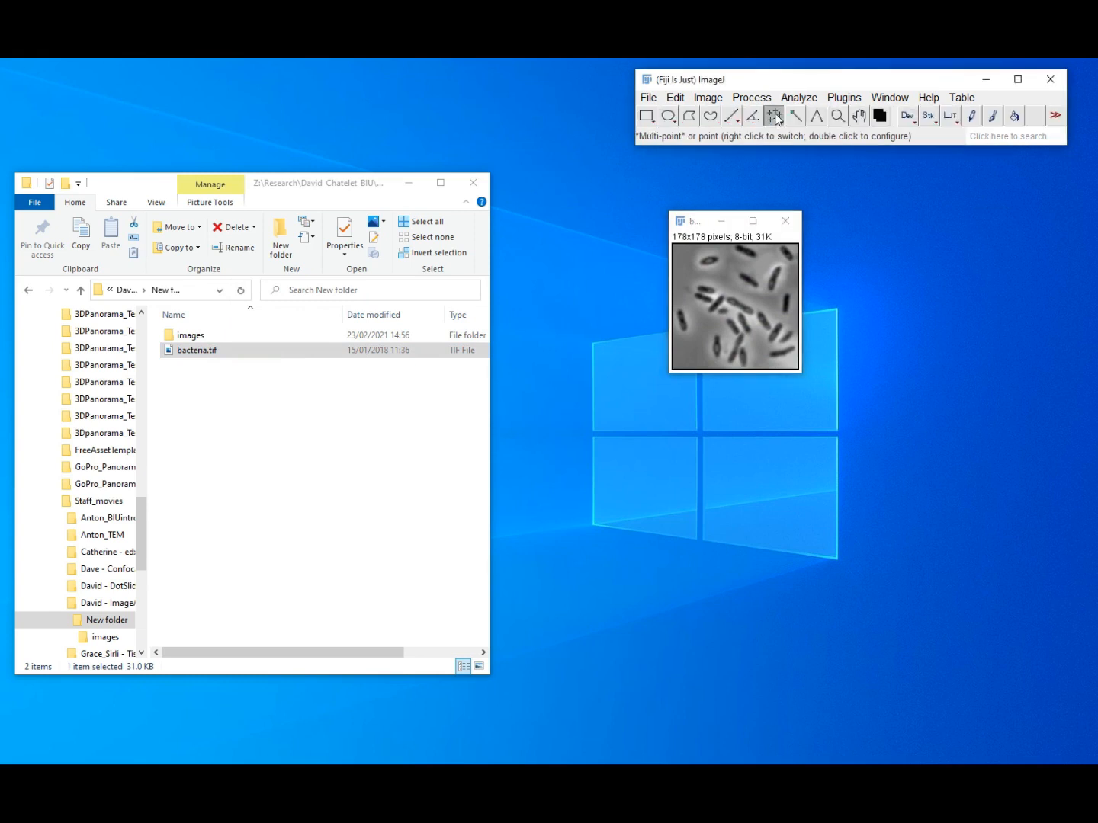
left_click(786, 252)
left_click(776, 279)
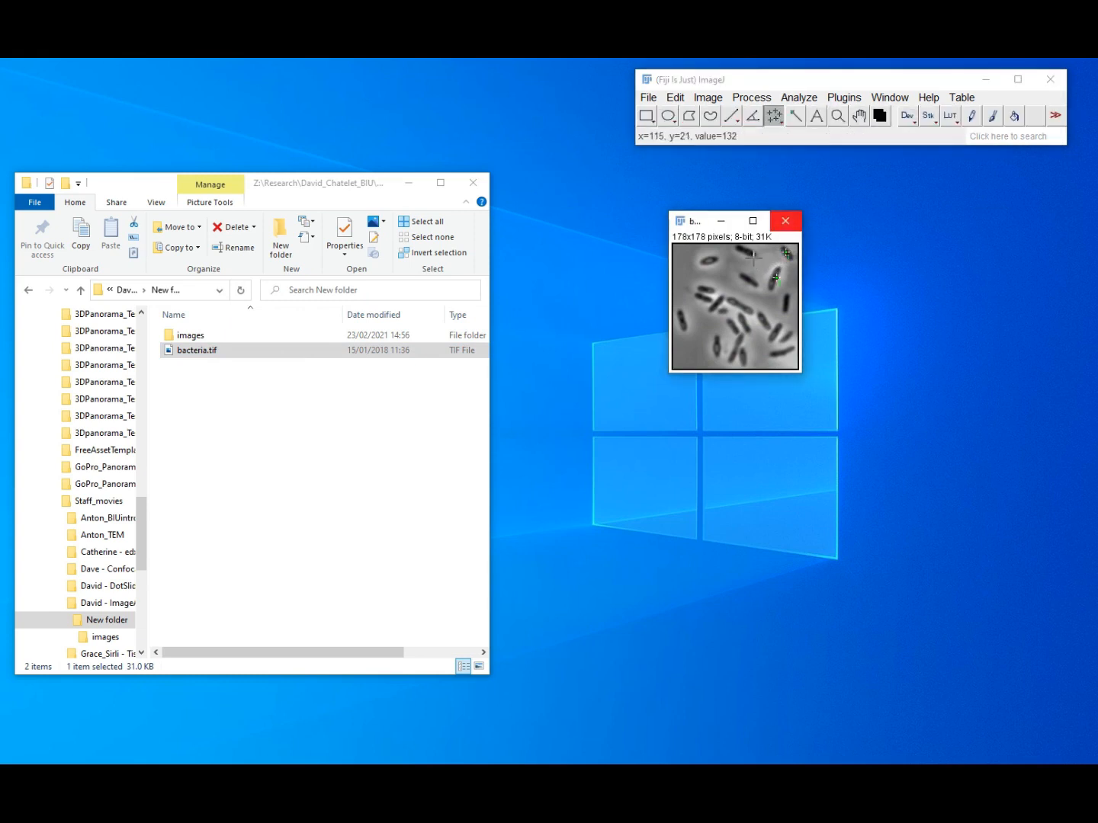
left_click(754, 256)
left_click(716, 260)
left_click(748, 282)
left_click(786, 304)
left_click(781, 328)
left_click(792, 338)
left_click(788, 352)
left_click(750, 359)
left_click(734, 356)
left_click(719, 352)
left_click(686, 328)
left_click(729, 328)
left_click(746, 326)
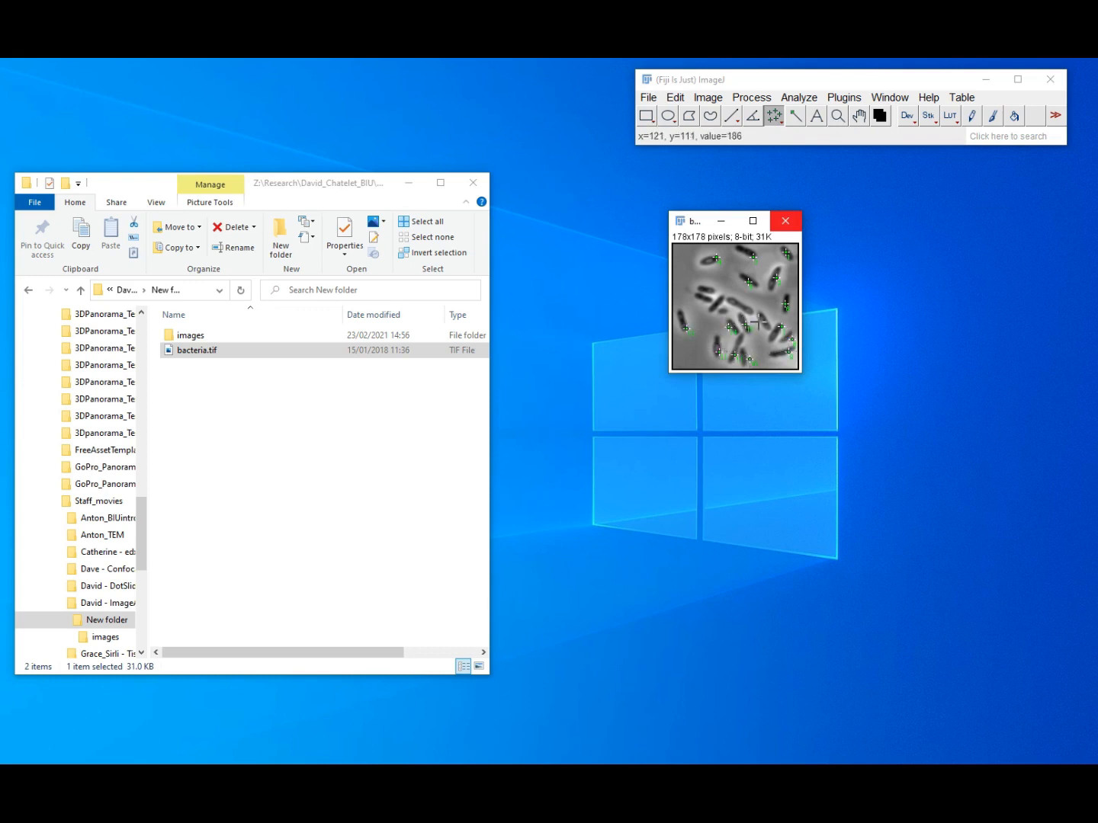
left_click(765, 323)
left_click(748, 312)
left_click(722, 308)
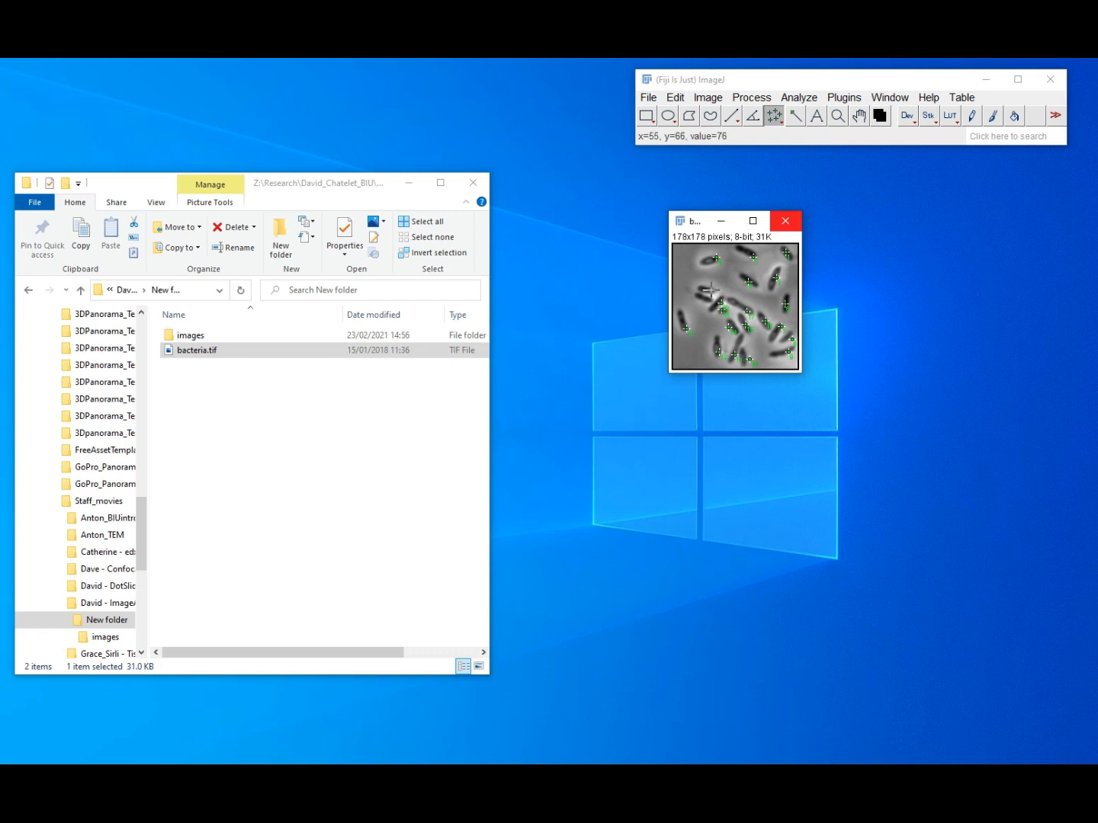
left_click(710, 295)
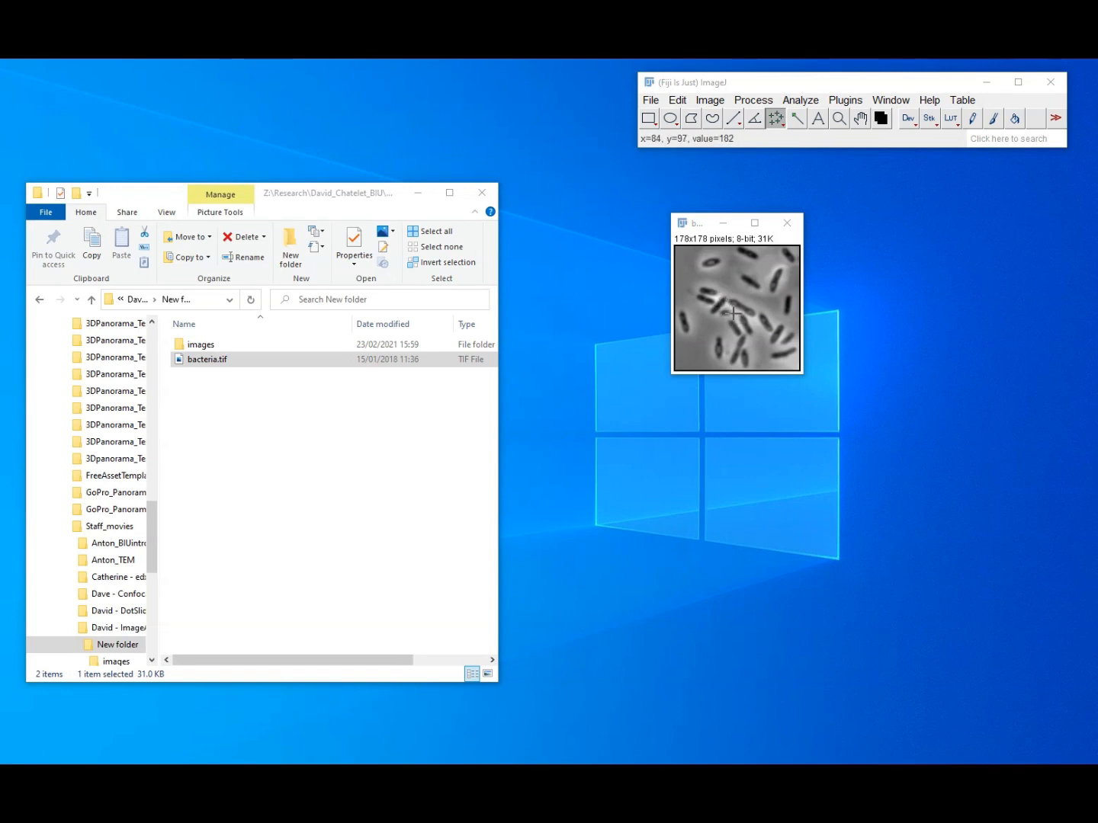
Step: Threshold the bacteria image with a lower limit of 1 and an upper limit of 100, and apply it as a mask
left_click(711, 100)
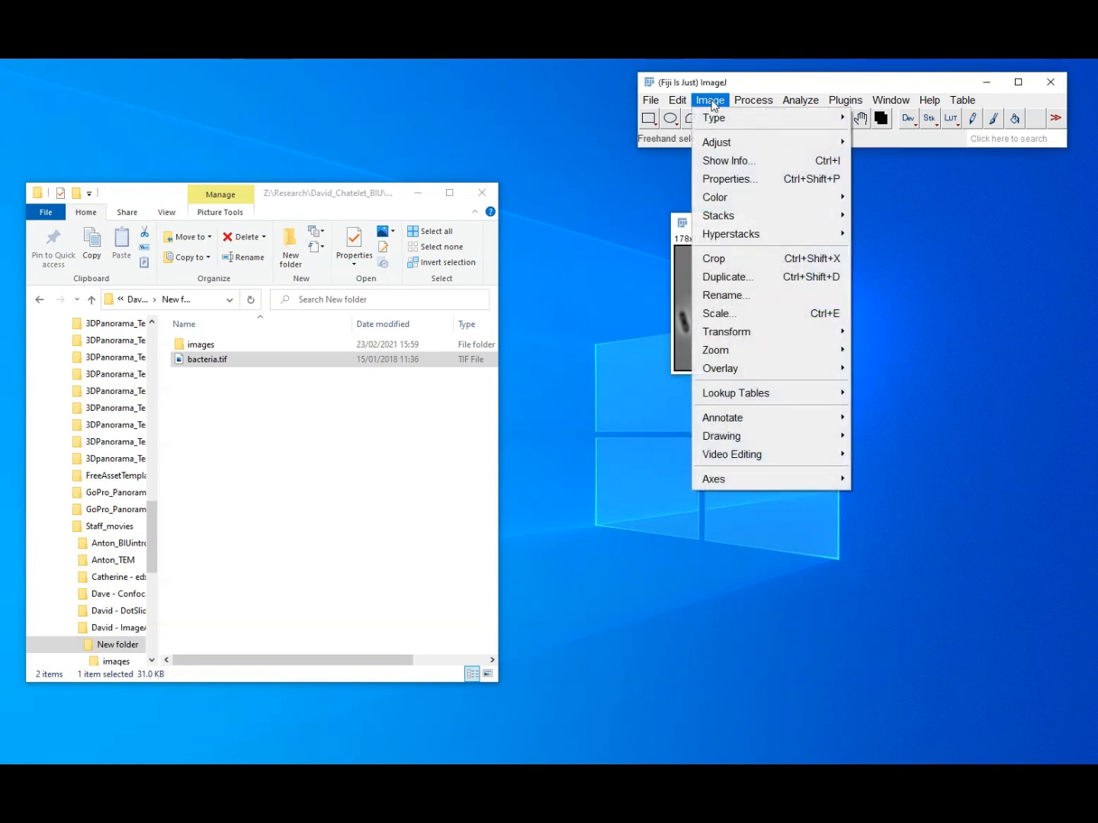
mouse_move(763, 145)
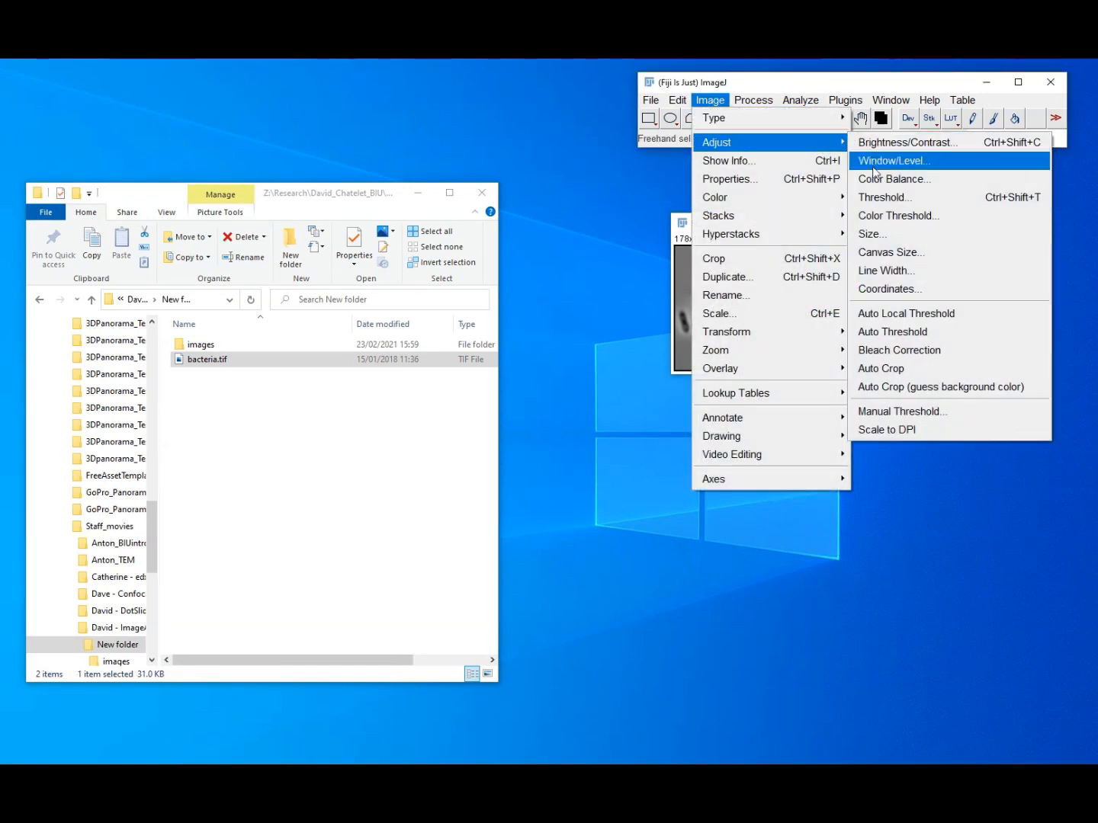
left_click(881, 197)
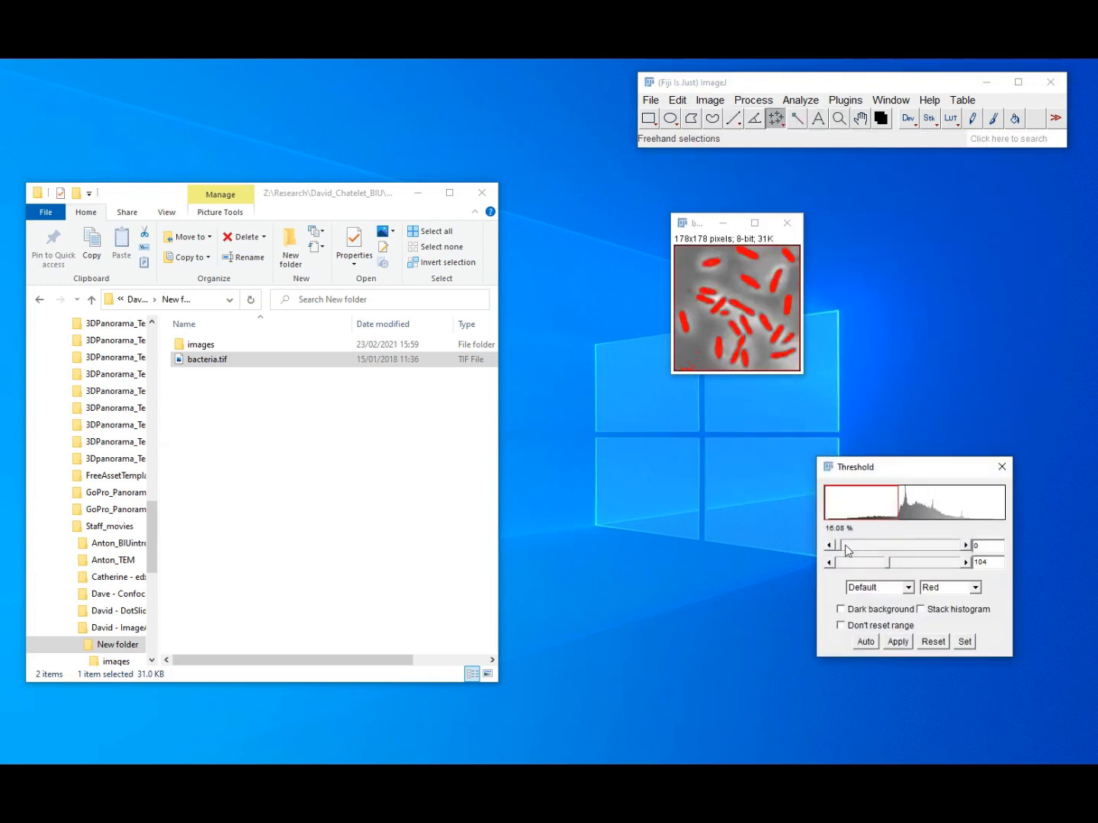
left_click(965, 546)
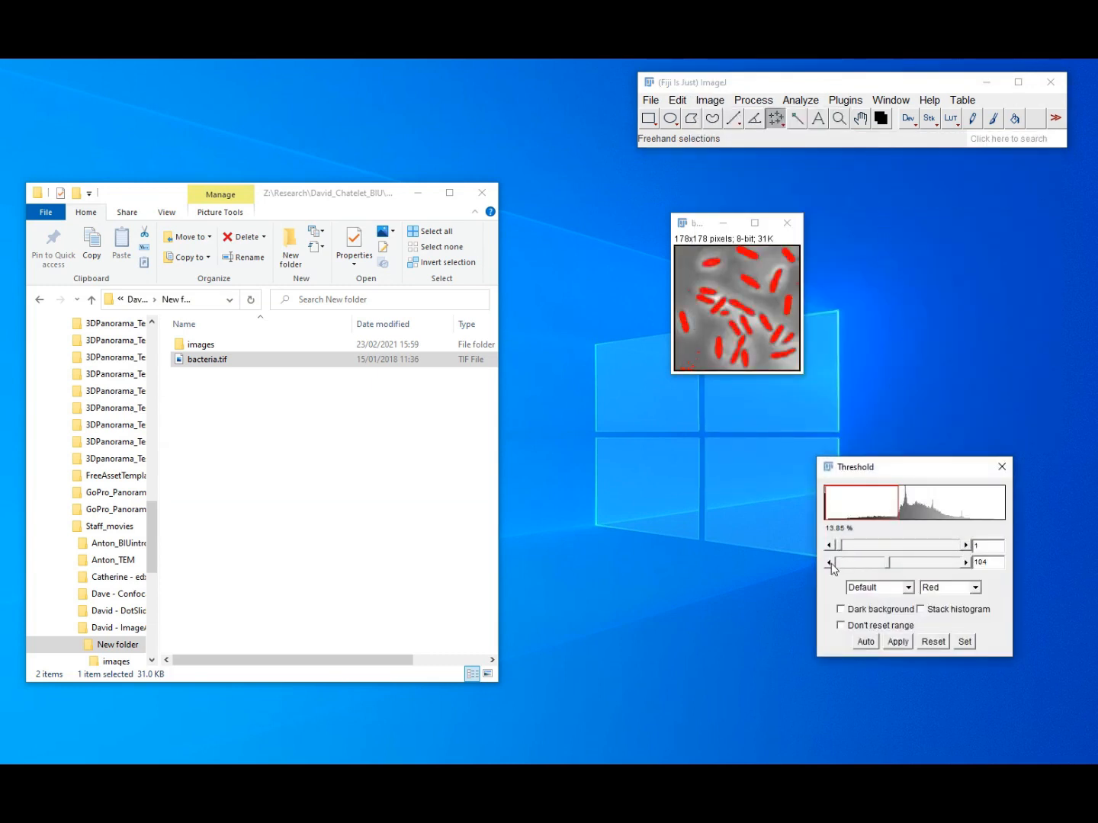
left_click(829, 562)
left_click(830, 562)
left_click(829, 563)
left_click(829, 562)
left_click(899, 643)
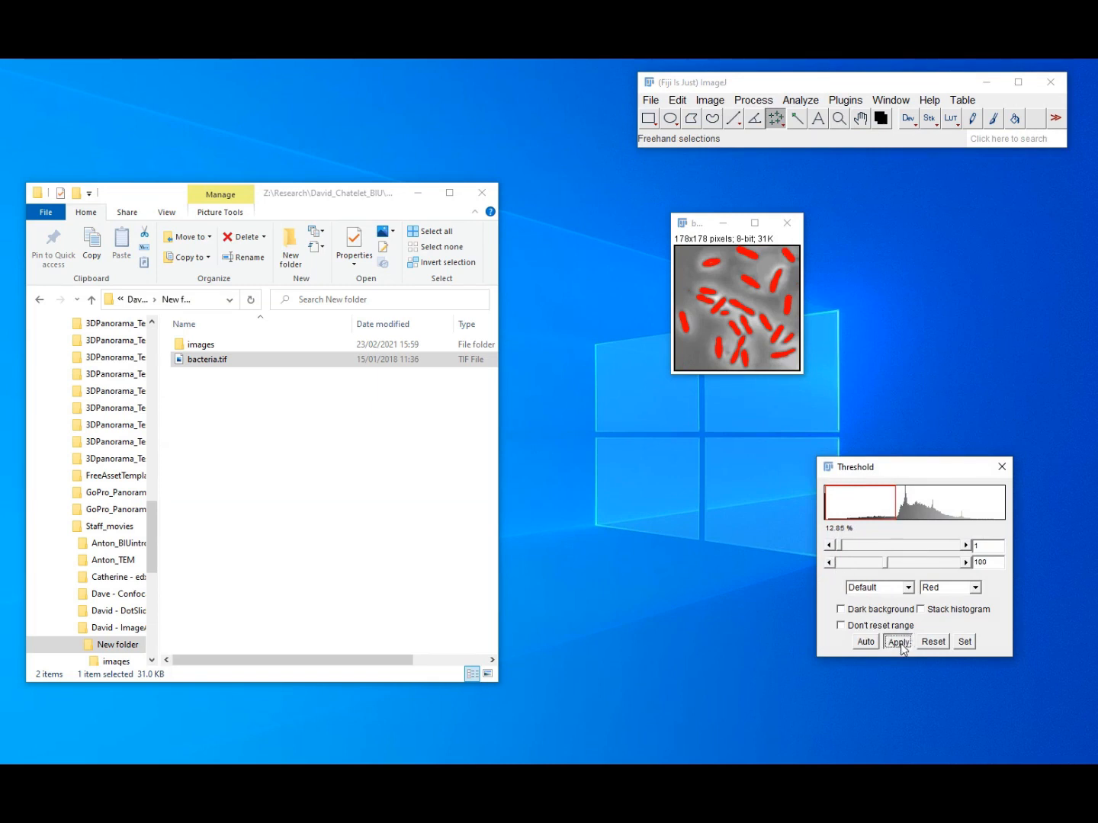
Step: Run Analyze Particles on the mask with Outlines and Summarize, select the bacteria.tif summary row and reposition the outline drawing
left_click(812, 102)
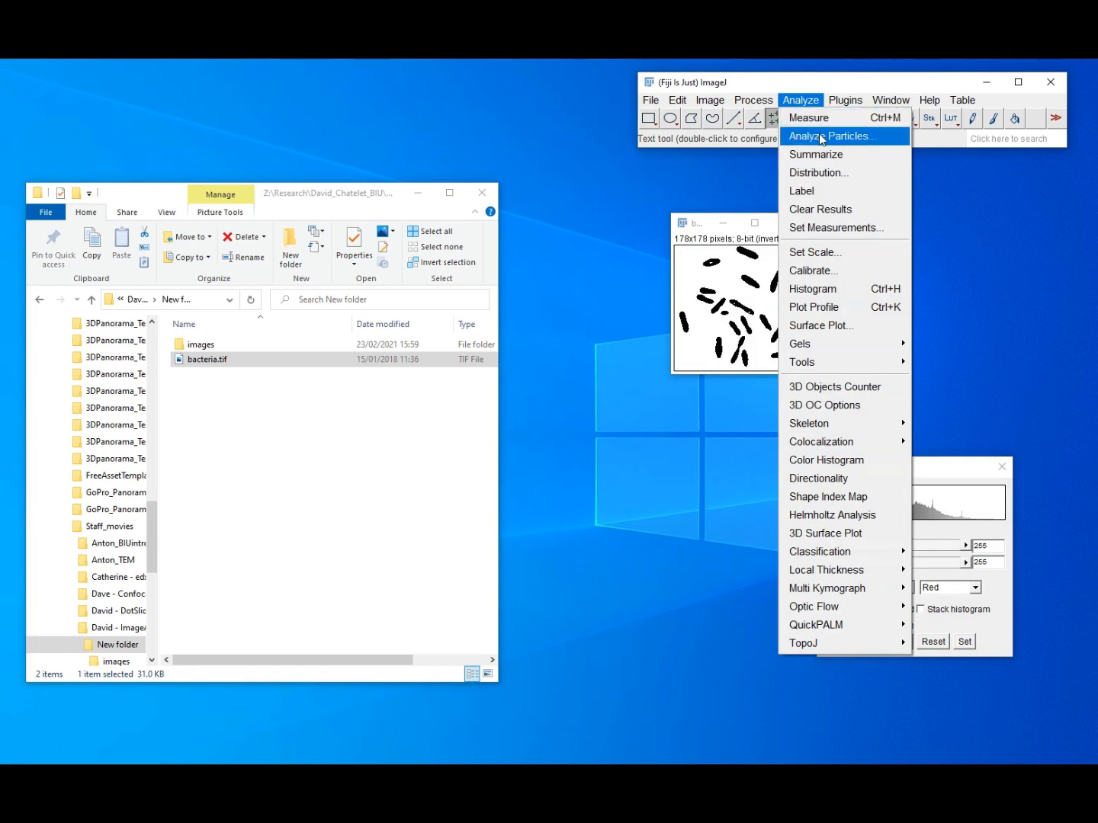
left_click(821, 138)
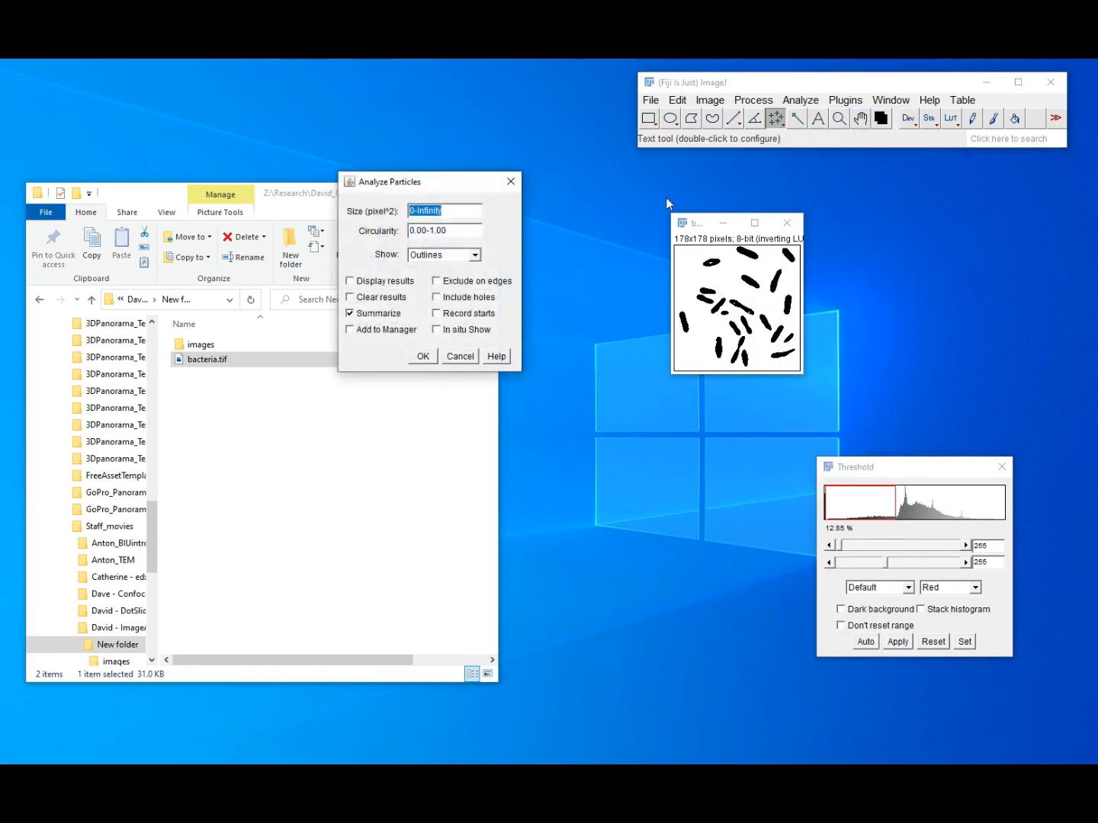
left_click(421, 357)
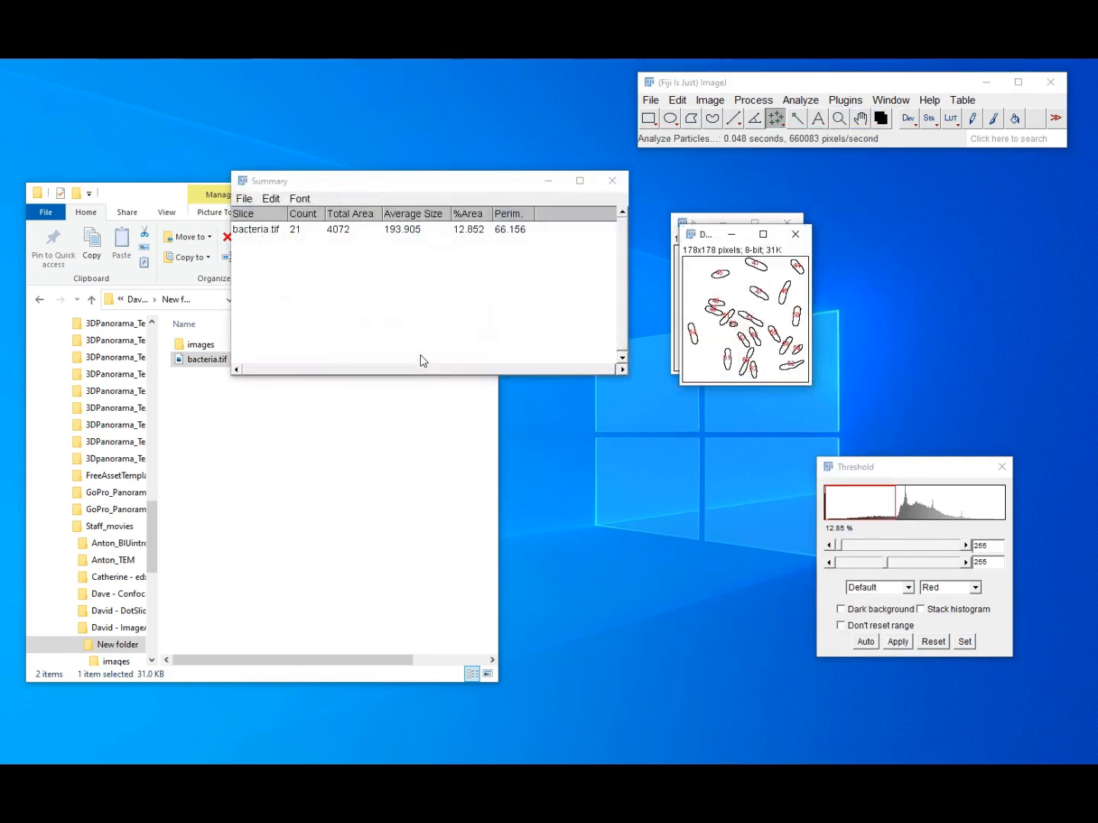
left_click(265, 233)
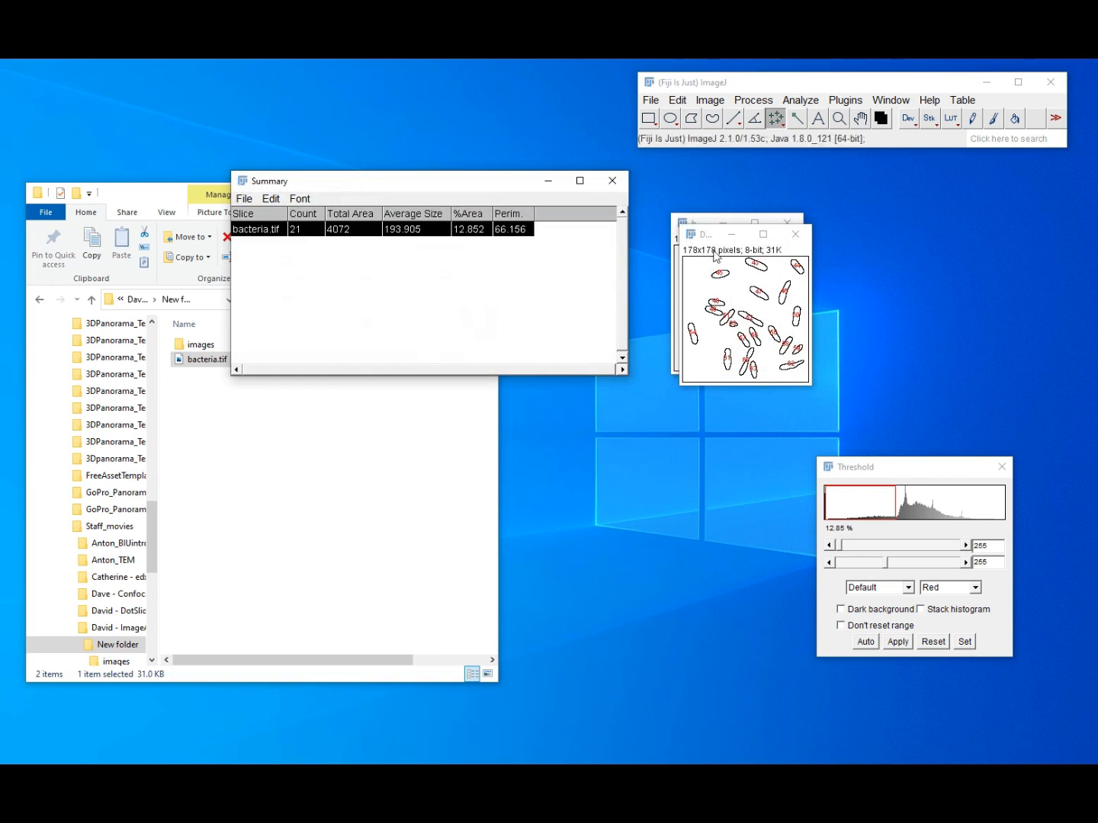
left_click_drag(711, 241, 544, 317)
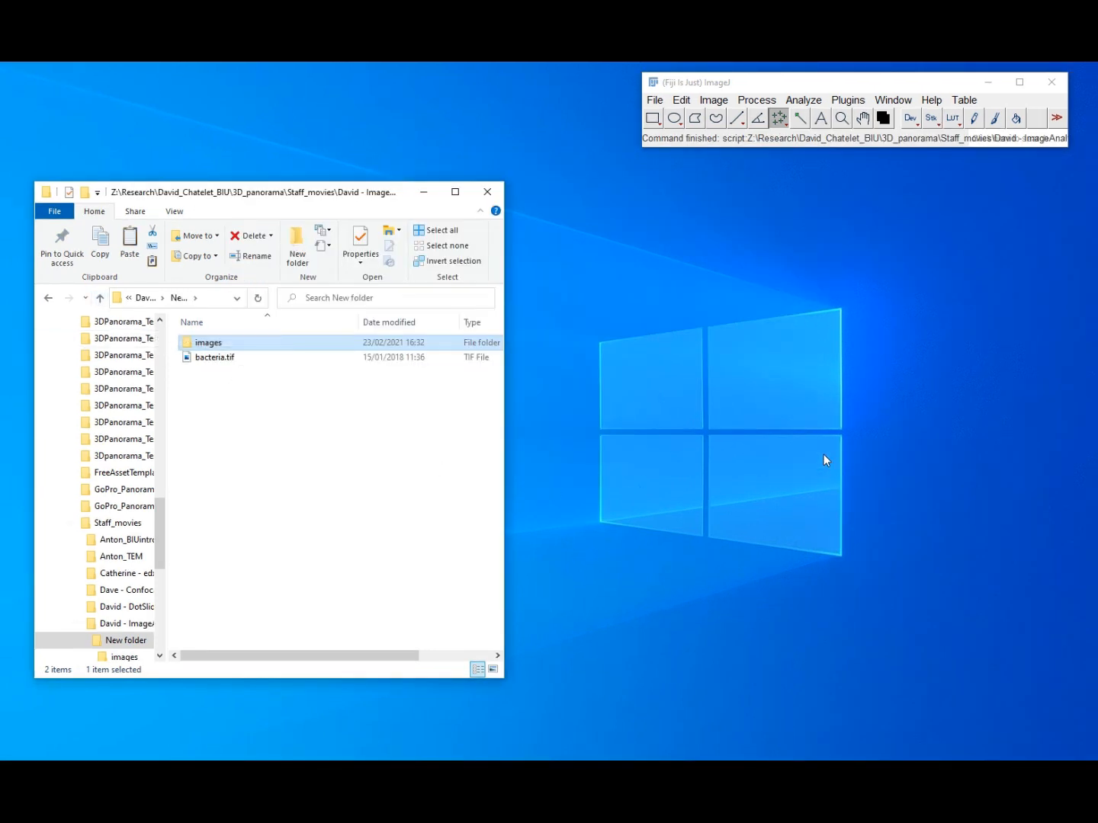
Step: Open the images folder and run the Macro_bacteria.ijm macro, choosing that folder as the image source
double_click(213, 344)
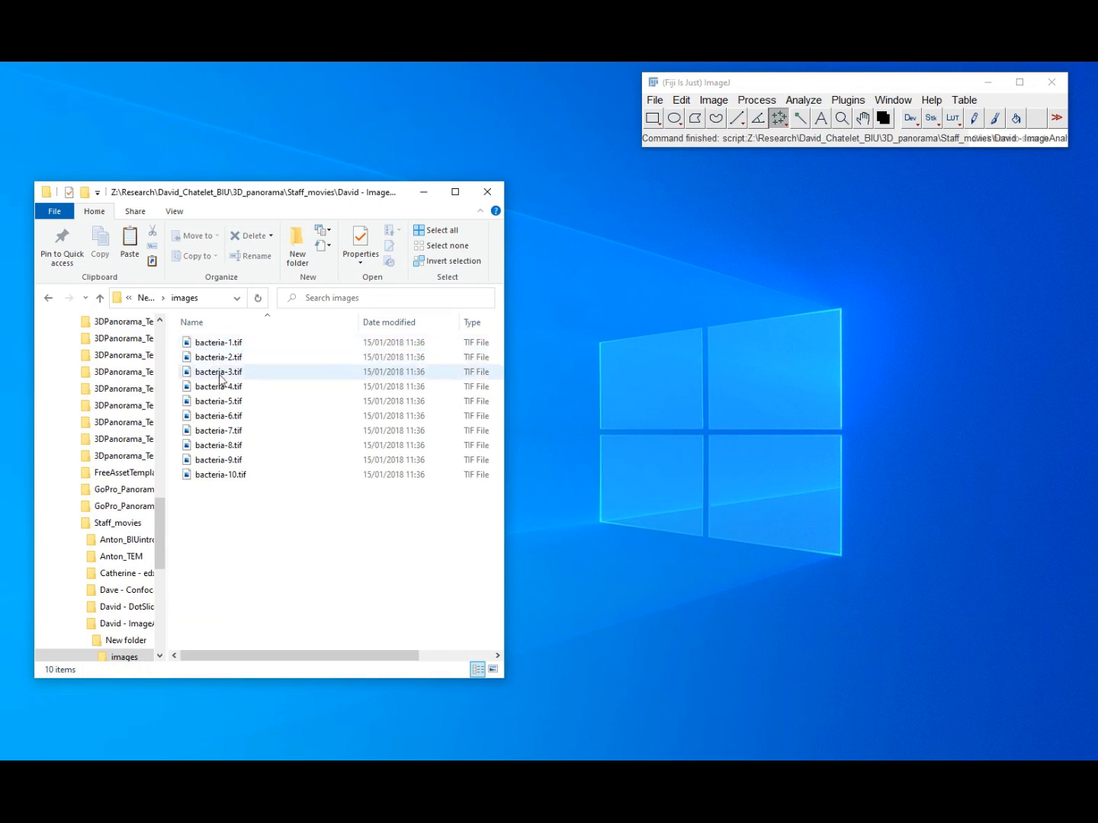
mouse_move(192, 772)
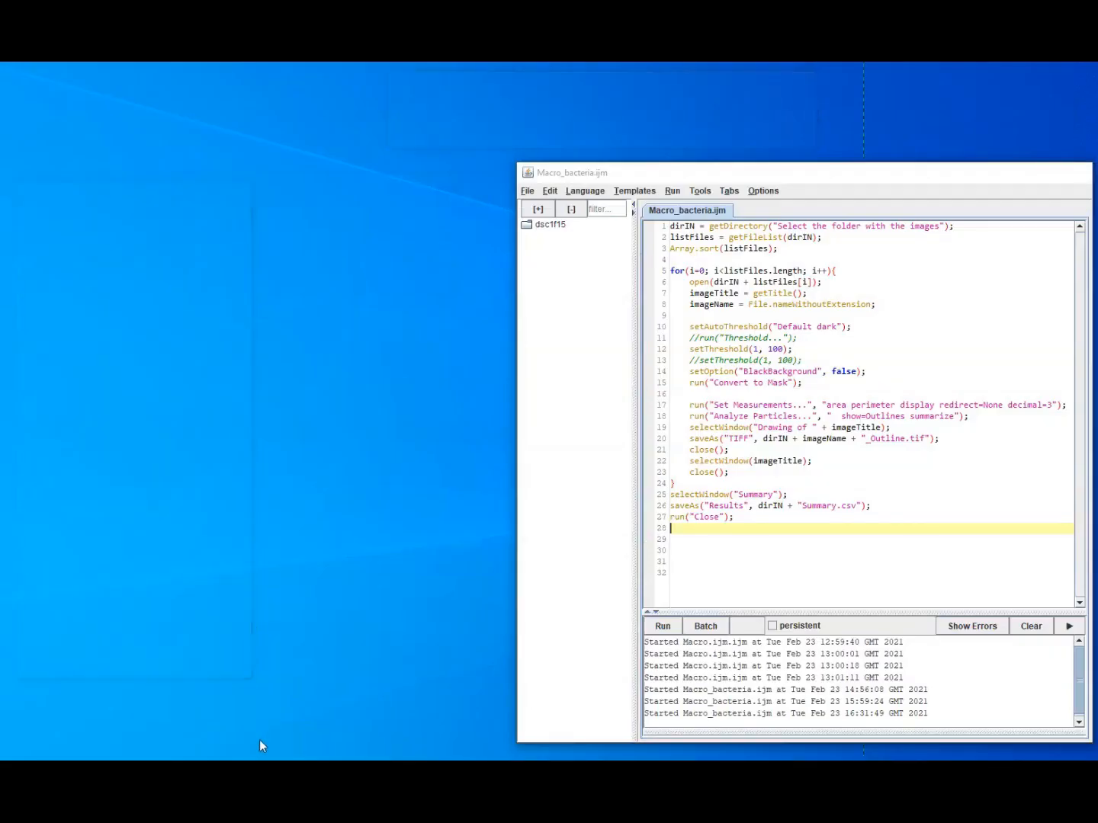
left_click(260, 745)
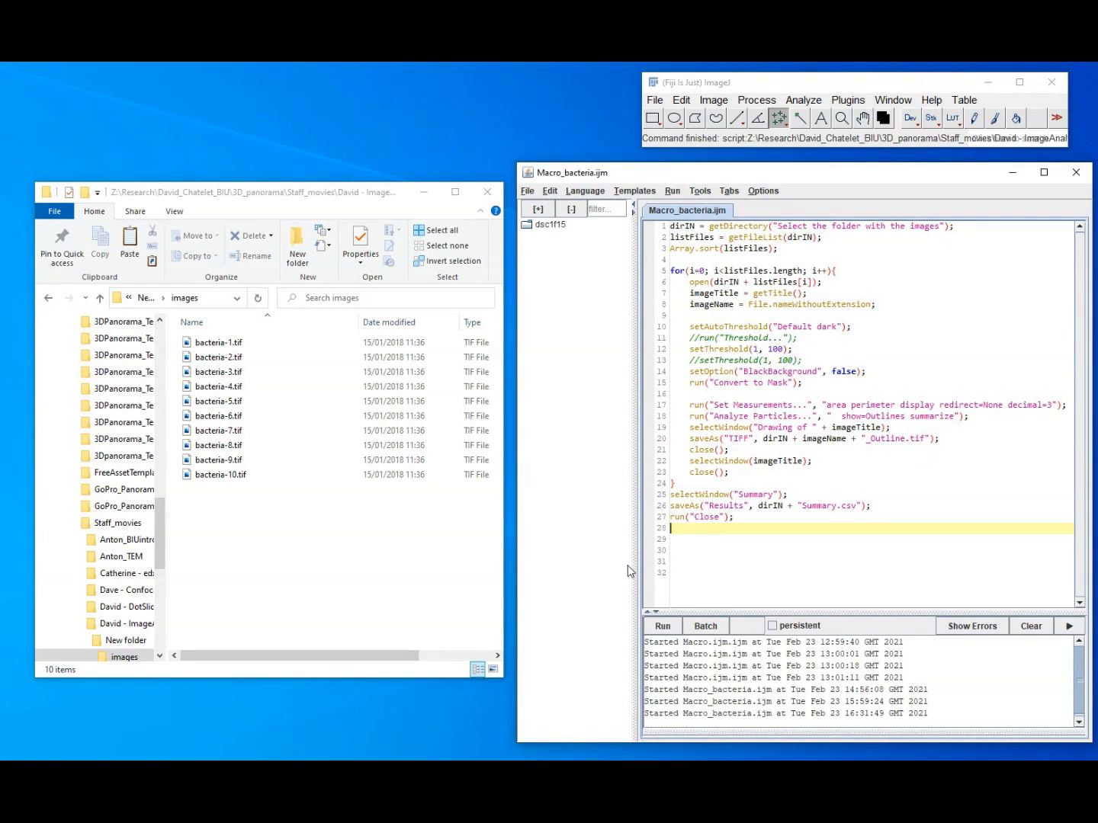
left_click(662, 627)
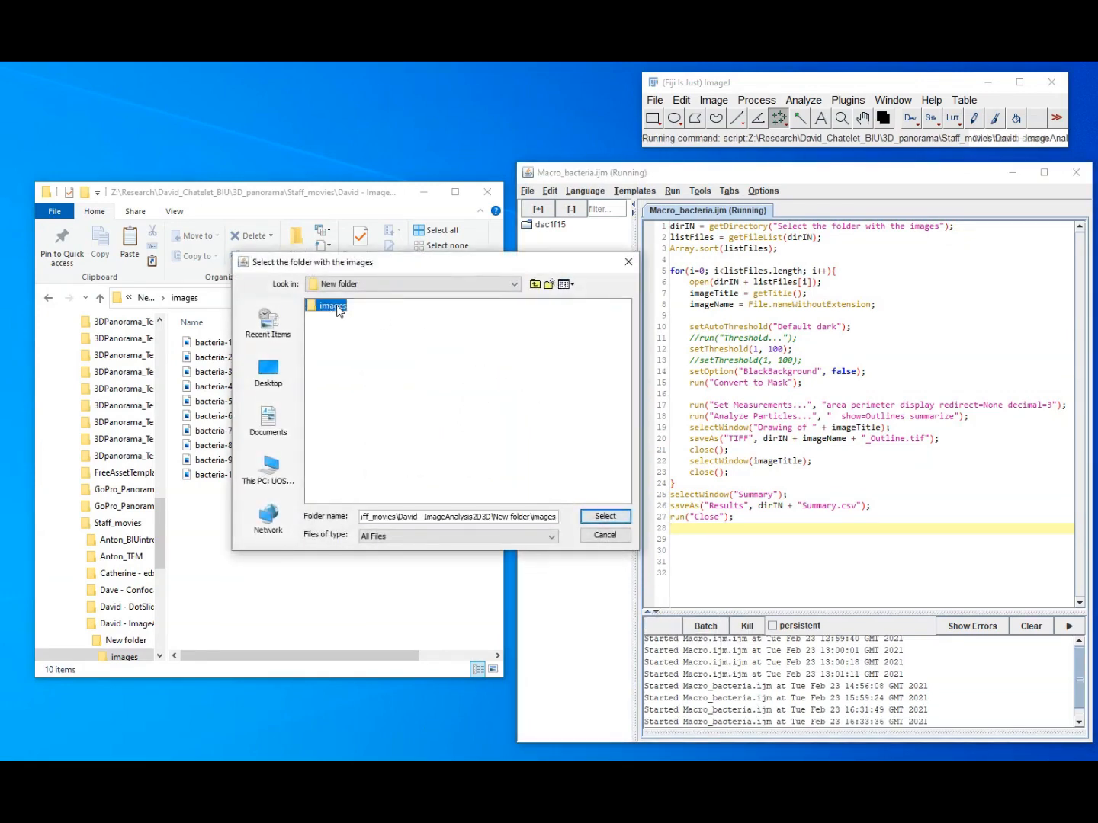
left_click(336, 306)
left_click(596, 515)
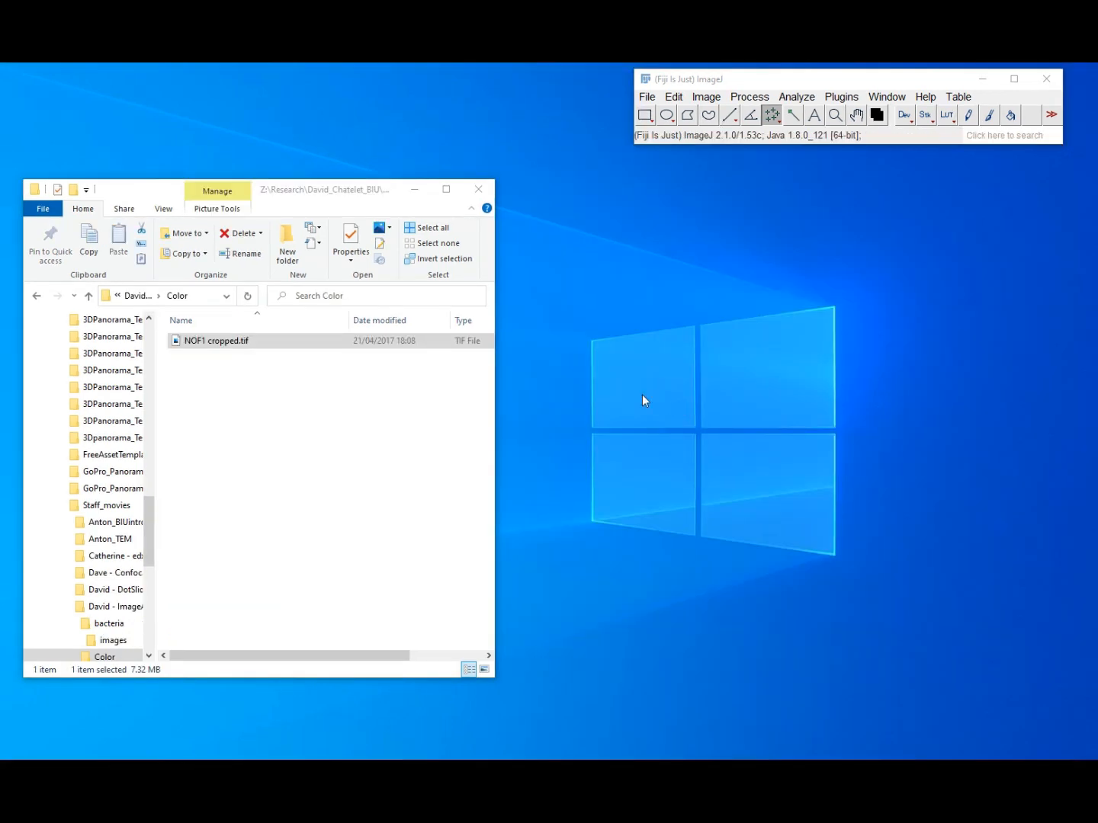
Step: Open NOF1 cropped.tif in ImageJ and split it into separate colour channels
left_click_drag(236, 342, 724, 134)
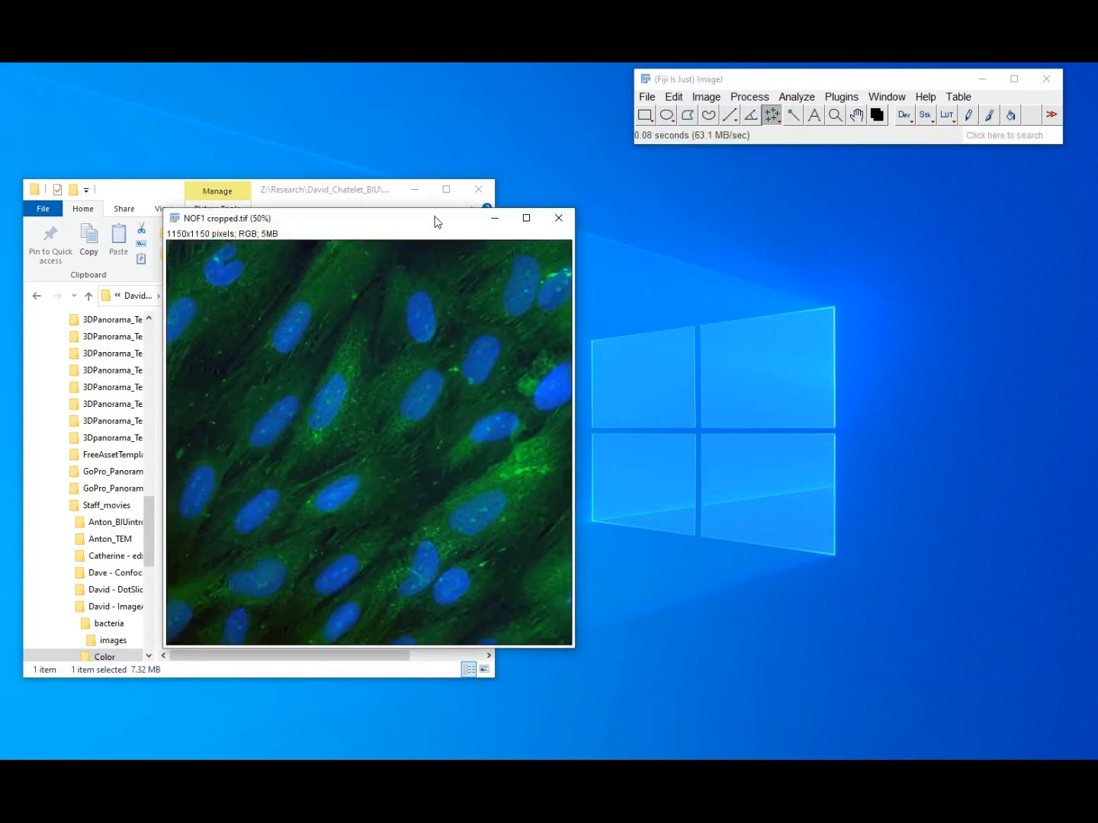
left_click(706, 98)
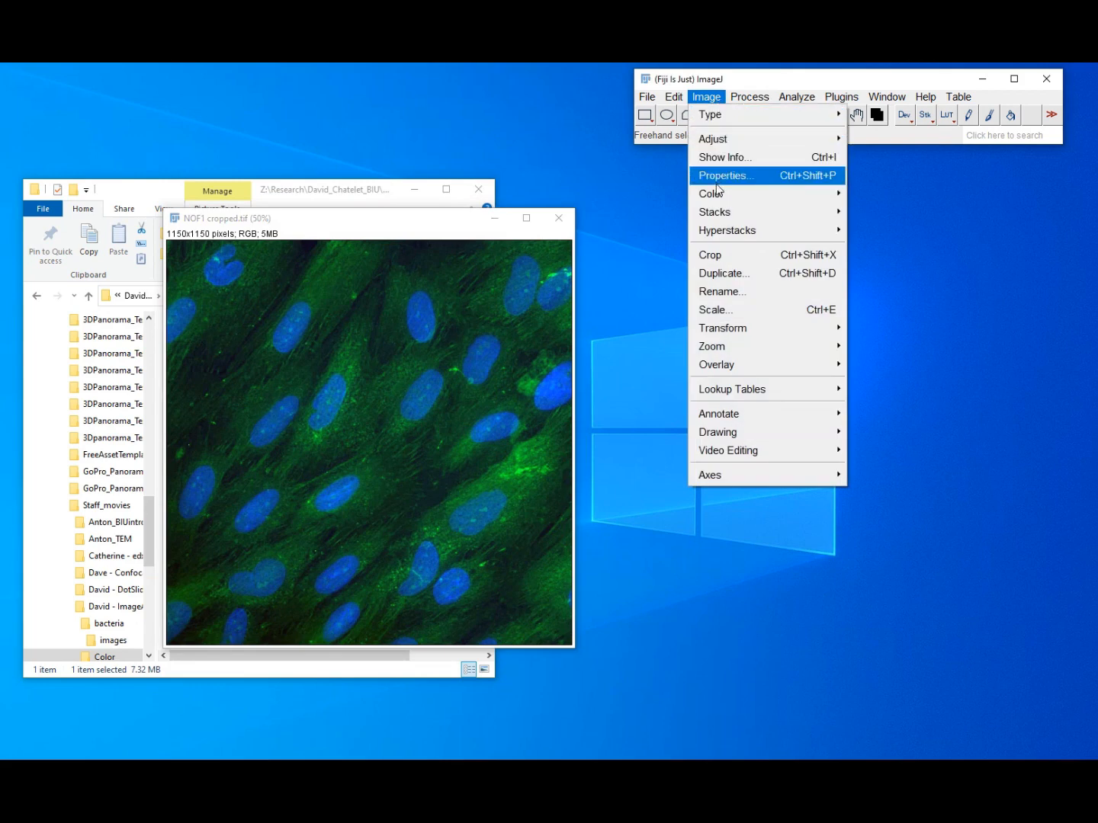
mouse_move(717, 197)
left_click(879, 195)
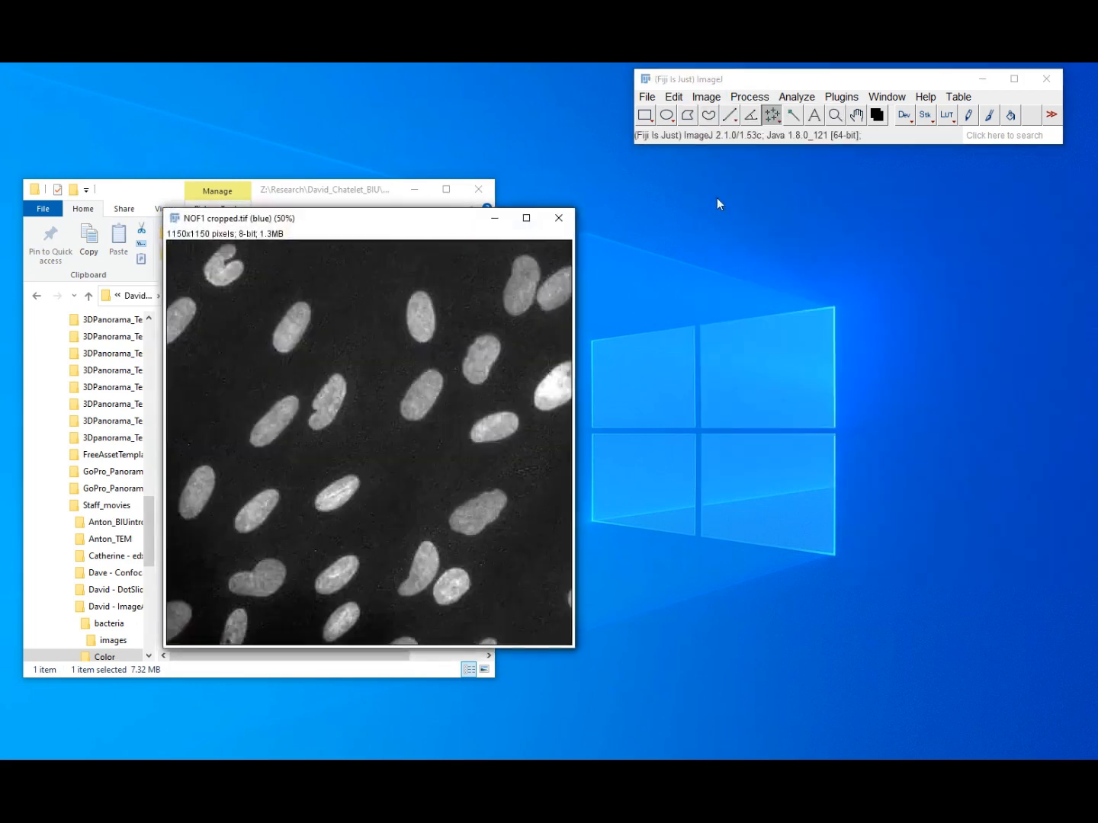
Step: Reduce the blue, green and red channel images to 33.3% zoom and arrange them side by side
key("minus")
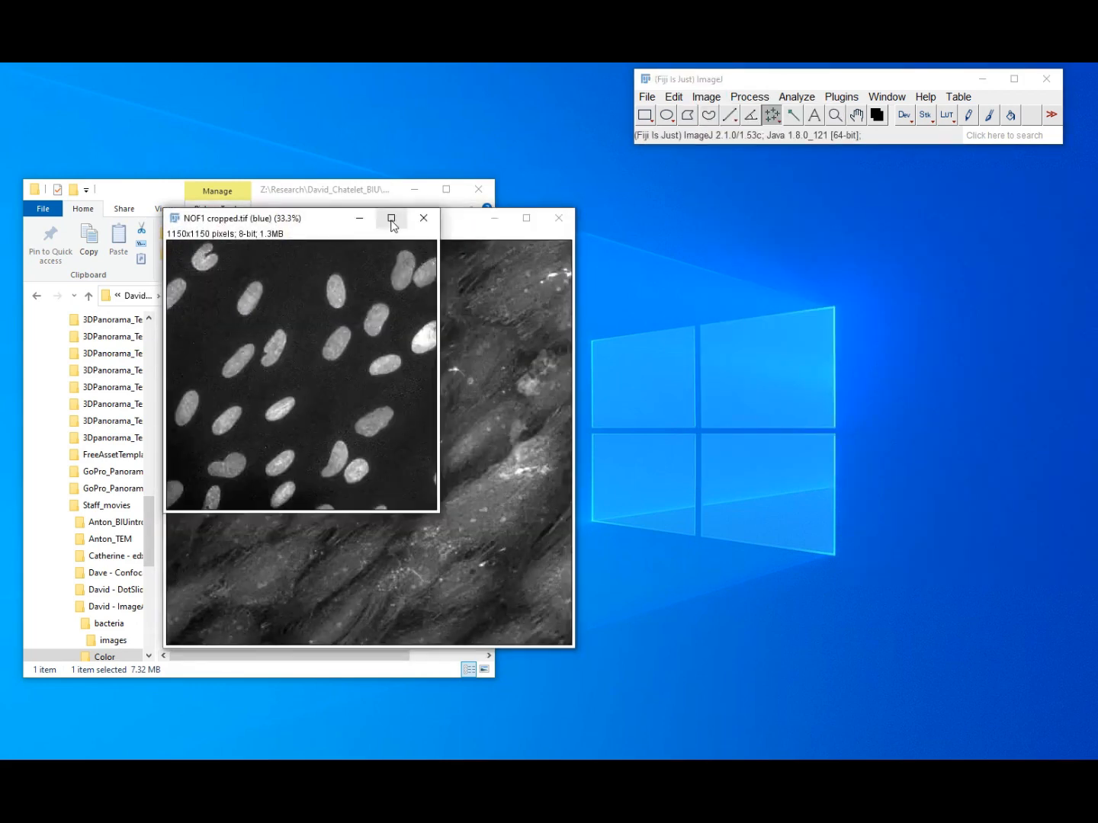
left_click_drag(303, 217, 914, 226)
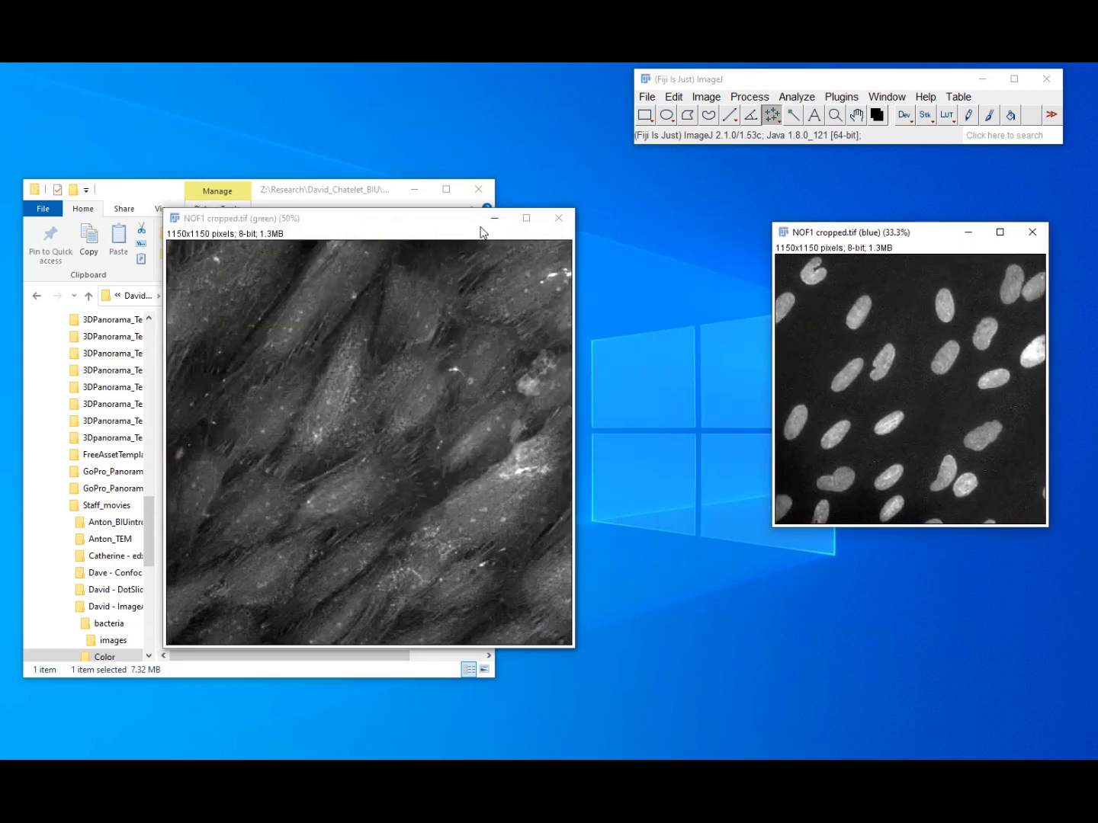
left_click(434, 231)
key("minus")
left_click_drag(318, 232, 636, 242)
left_click(376, 237)
key("minus")
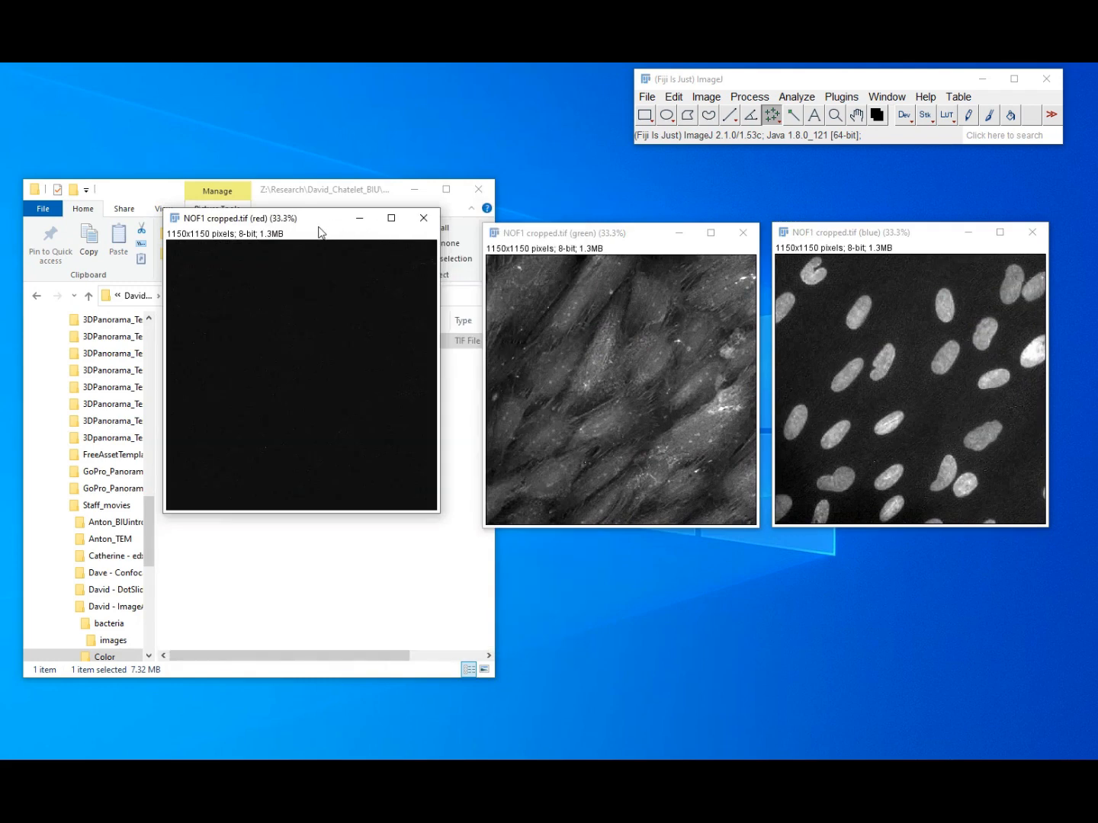
left_click_drag(322, 230, 346, 246)
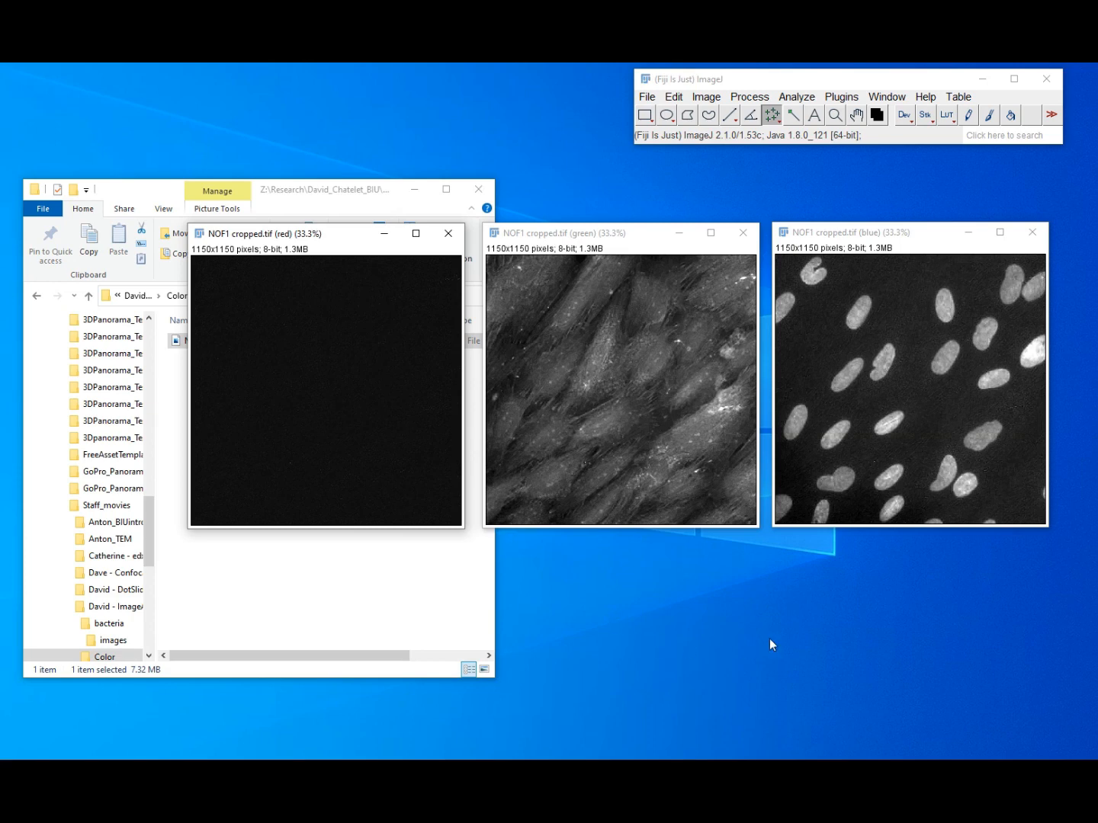
Step: Move the blue channel image over the other channels and enlarge it to 50% zoom
left_click_drag(917, 244, 545, 283)
key("plus")
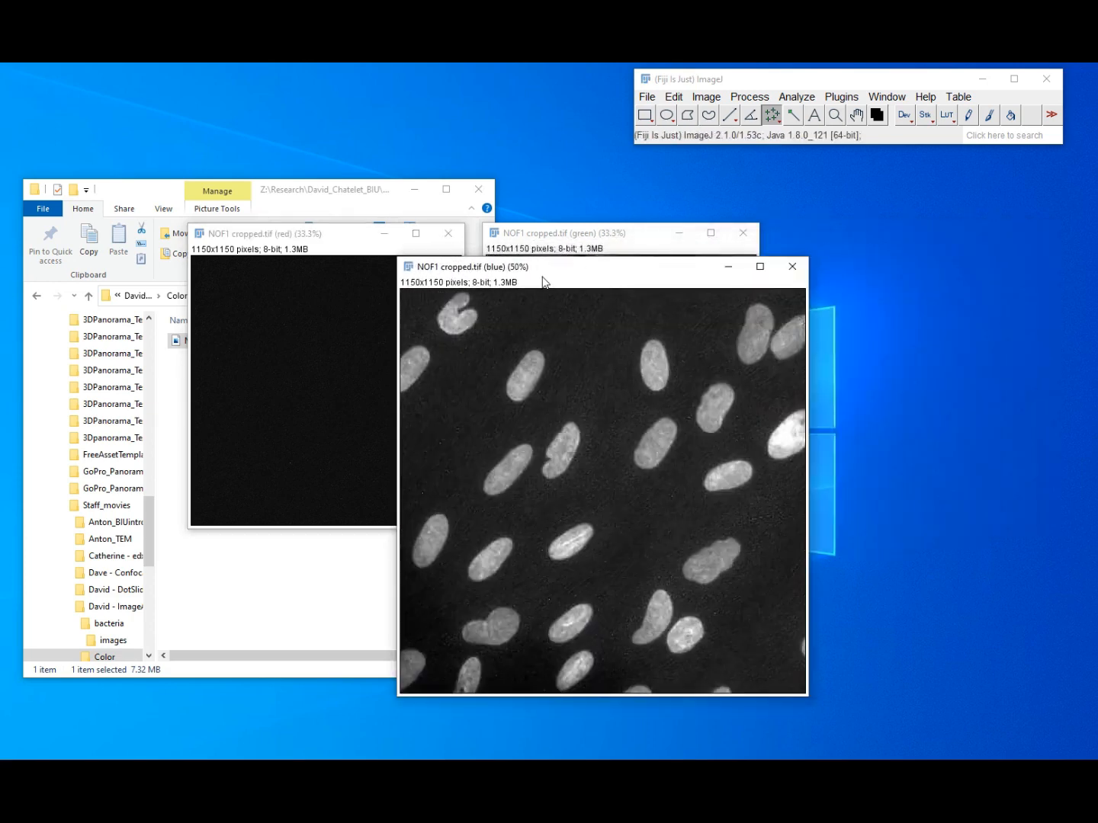